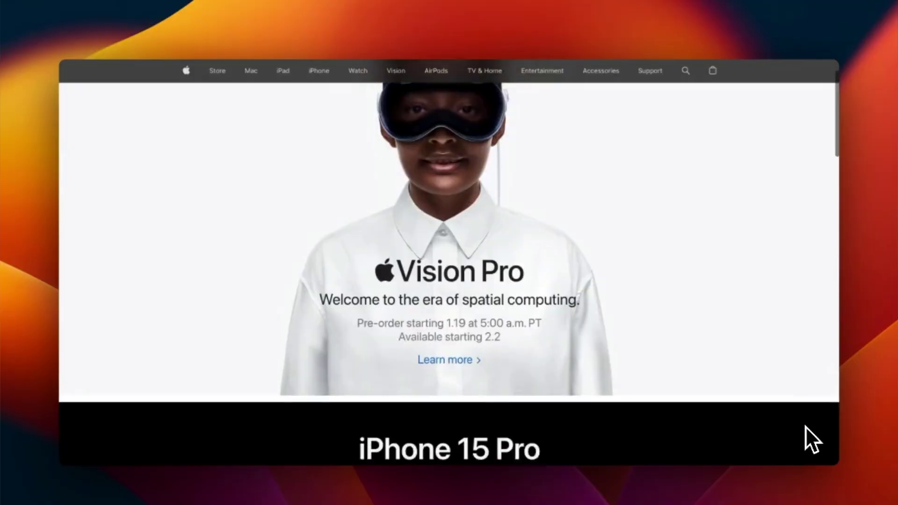
Wrap the Header block in a new Group block from its options menu in List View
scroll(806, 427, down, 6)
scroll(806, 427, down, 5)
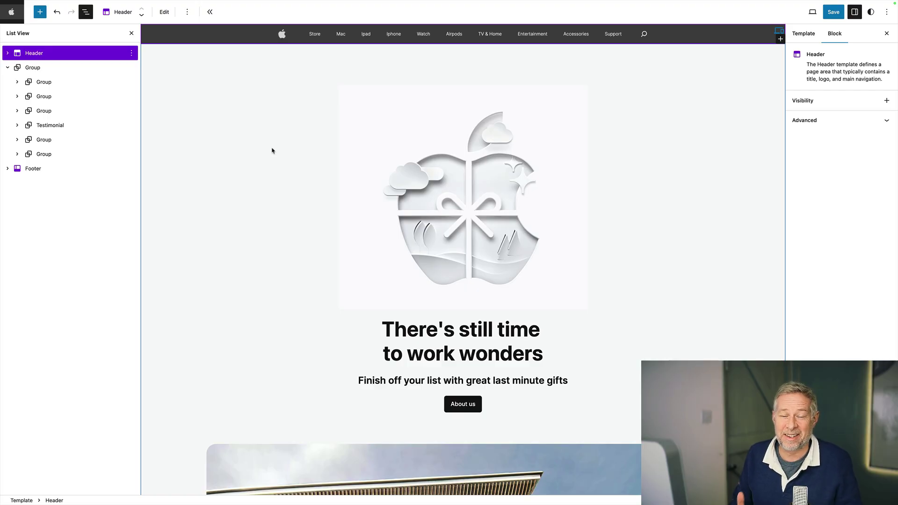
scroll(280, 172, down, 1)
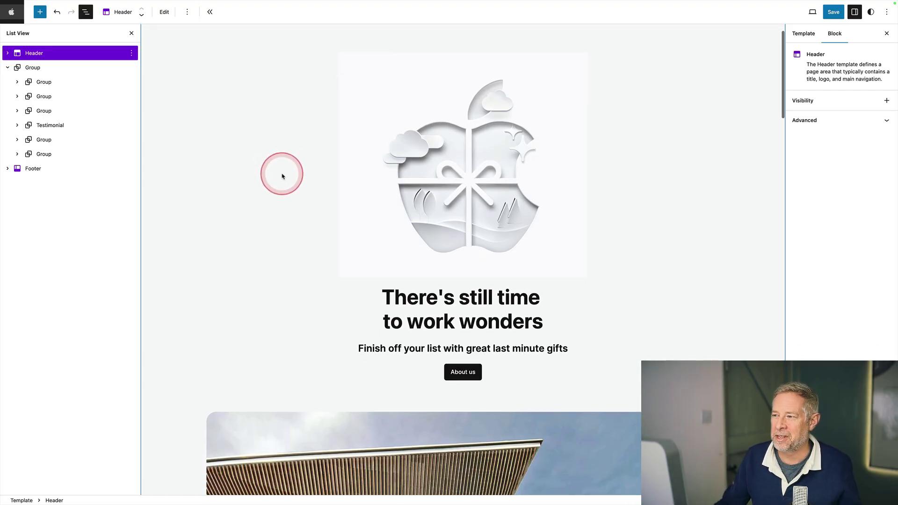
scroll(281, 172, up, 1)
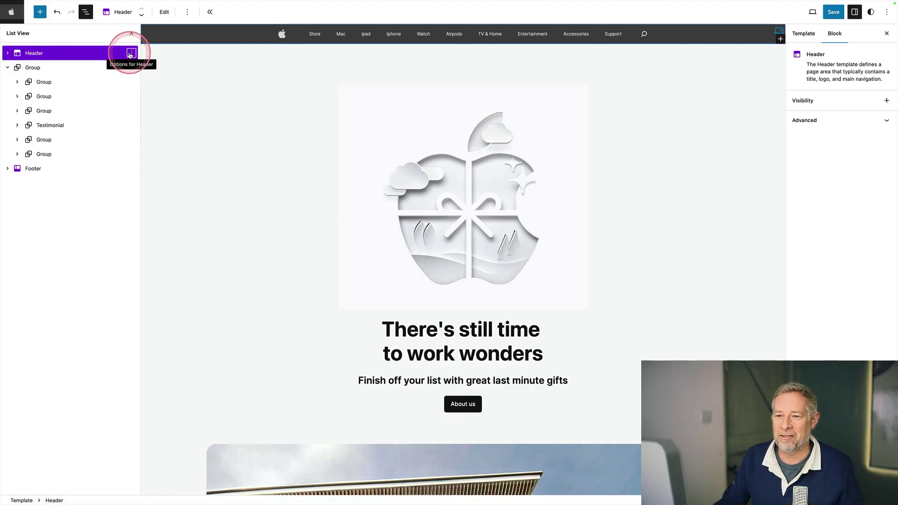
click(131, 53)
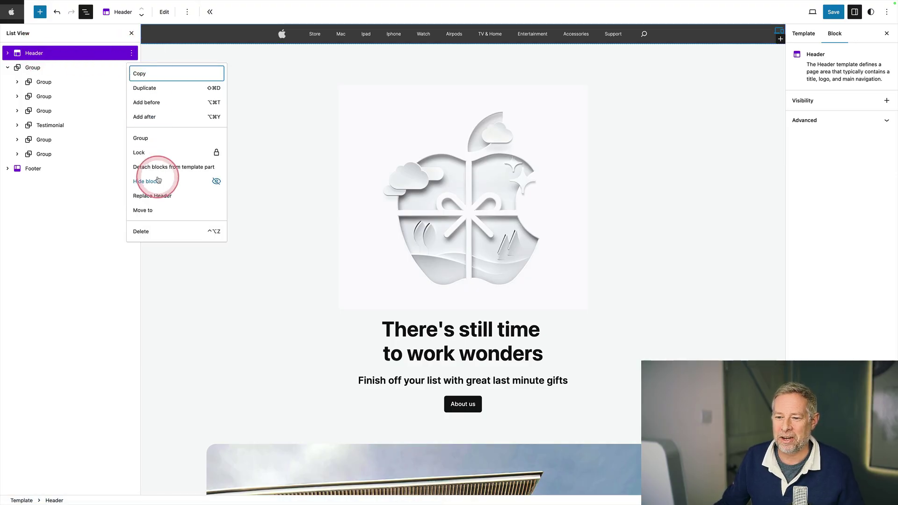
click(158, 142)
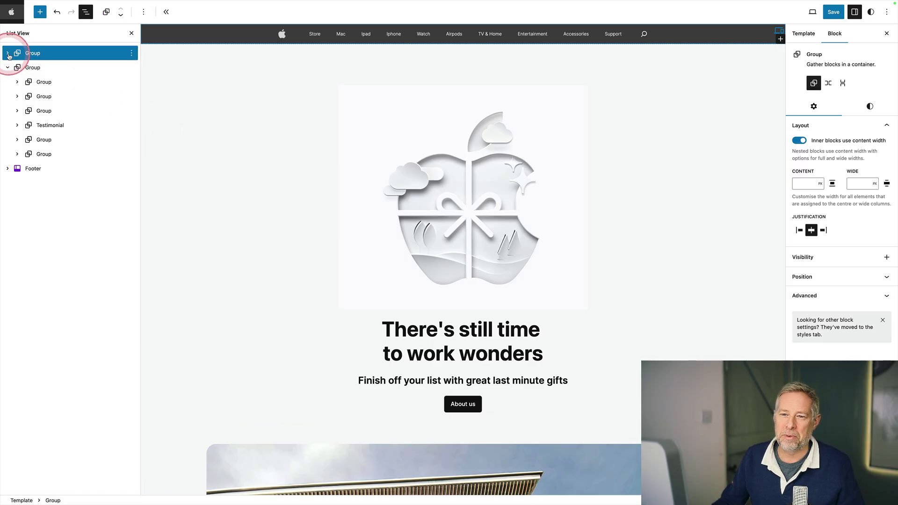
click(8, 53)
Rename the new Group block to 'STICKY HEADER'
click(132, 53)
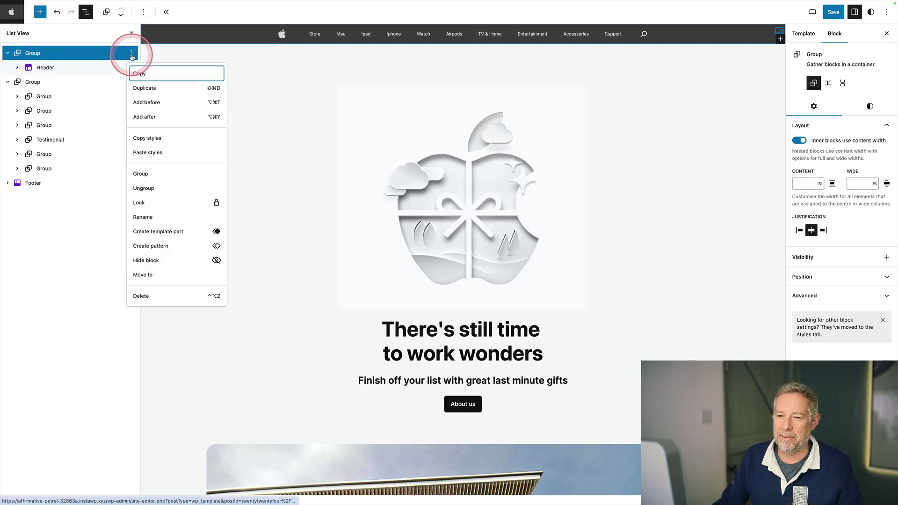
click(170, 216)
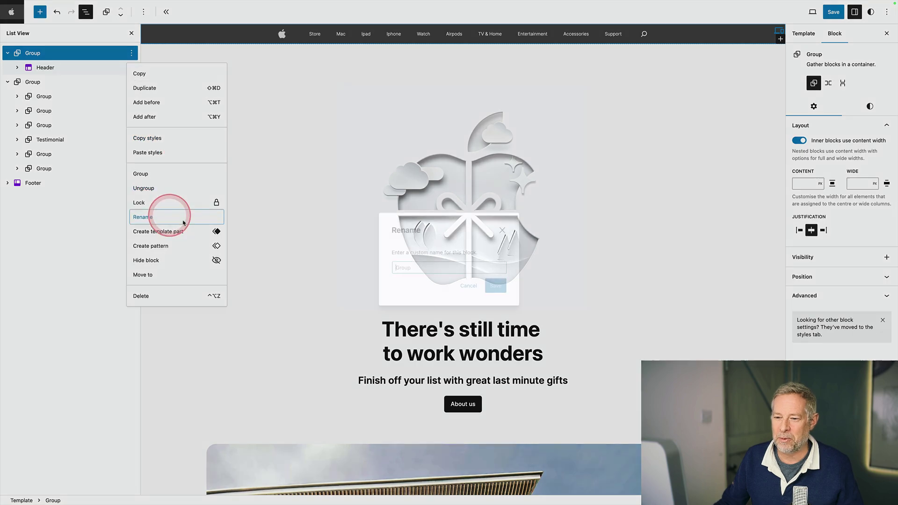
text(STICK)
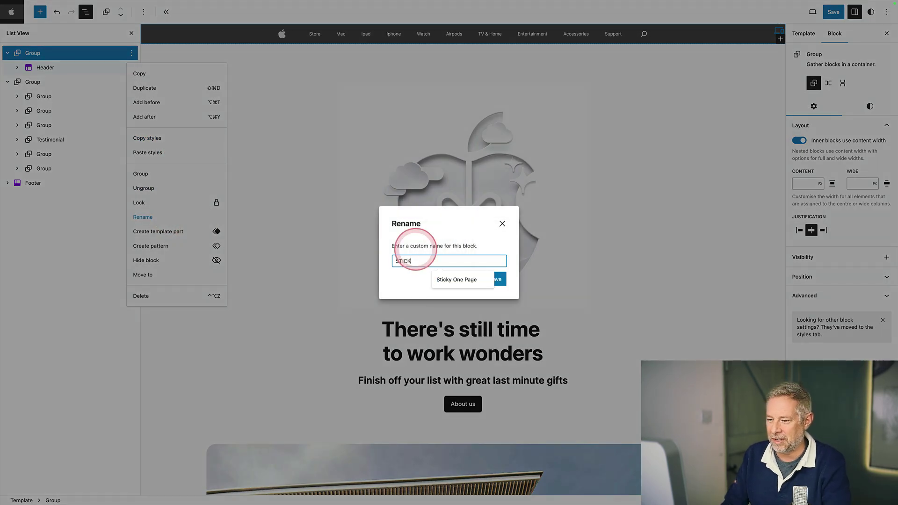
text(Y HEADER)
key(Return)
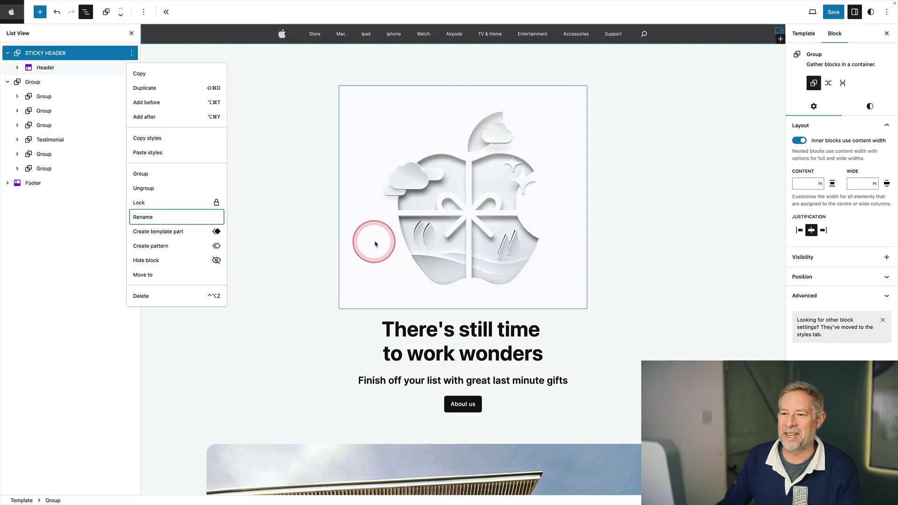
click(42, 50)
Turn off 'Inner blocks use content width' on the STICKY HEADER group and set its position to Sticky
click(45, 55)
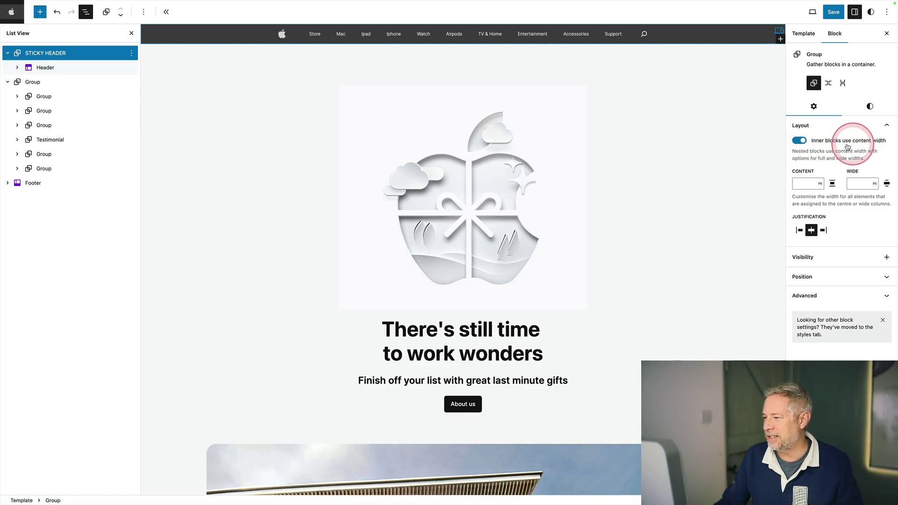
drag(847, 147, 823, 147)
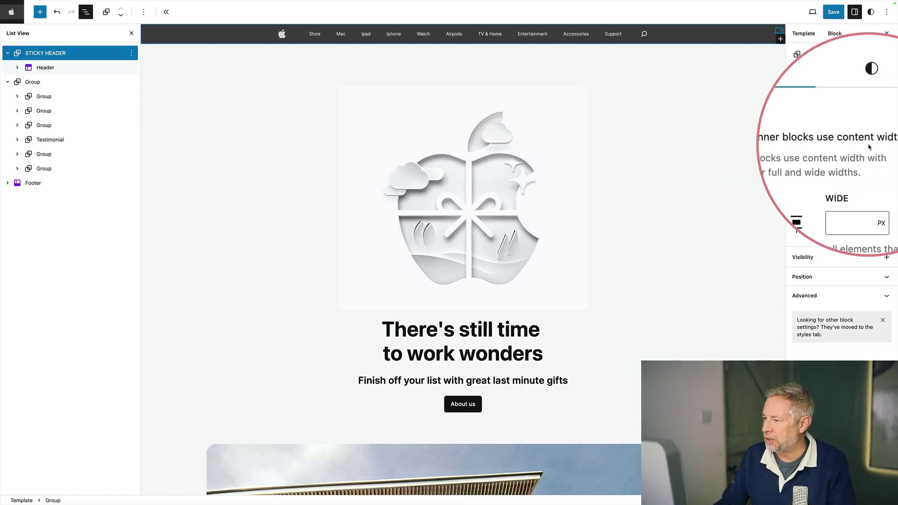
click(799, 140)
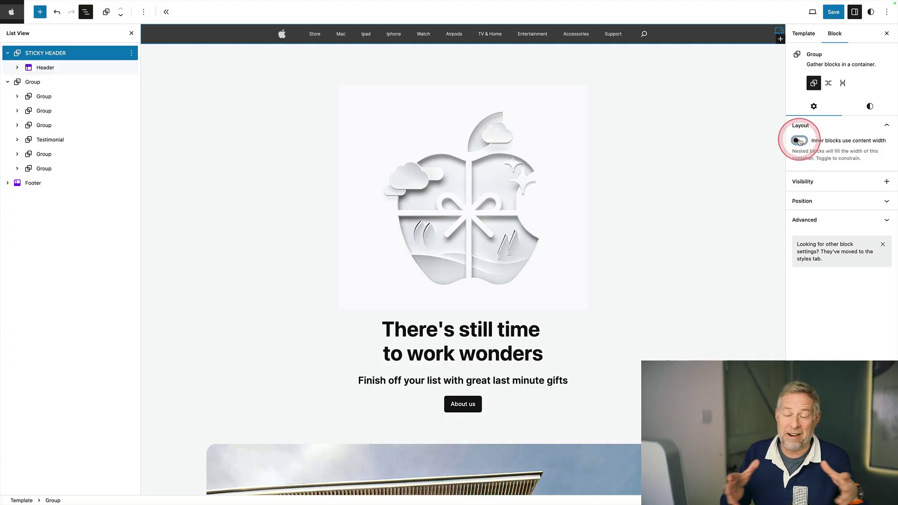
click(816, 201)
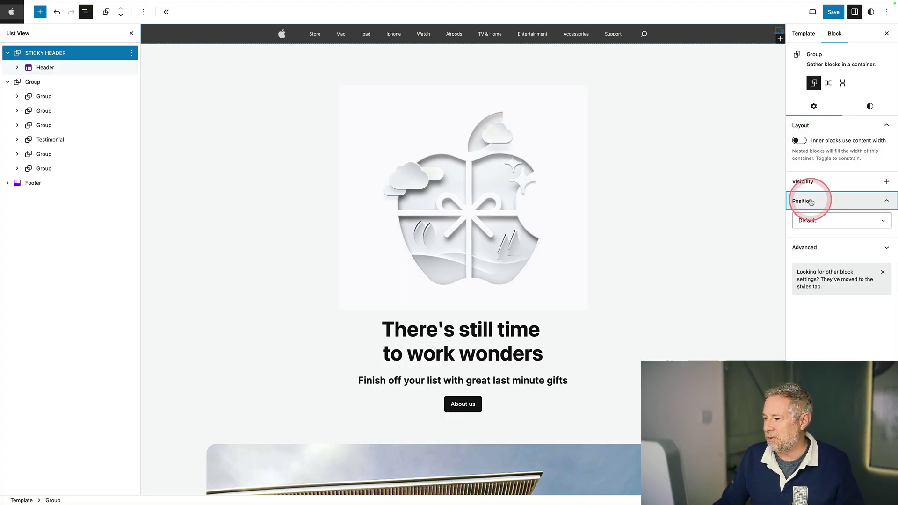
click(812, 221)
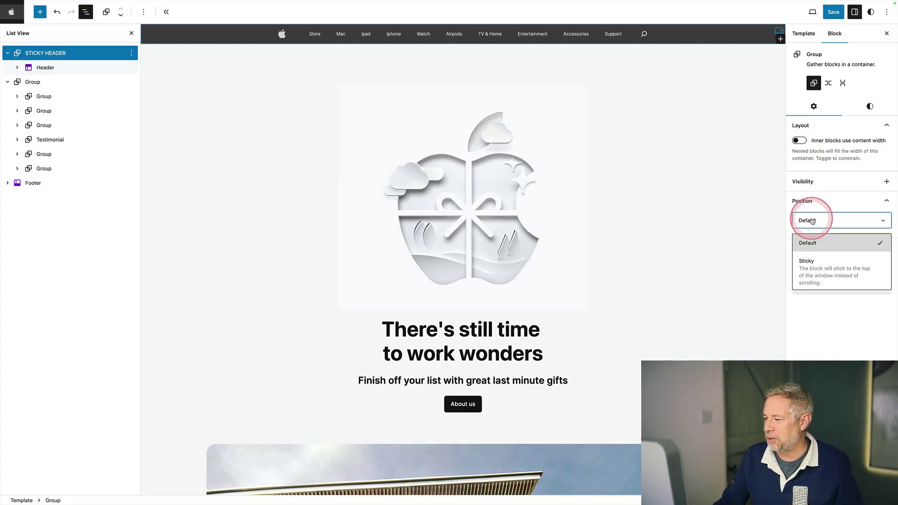
click(813, 261)
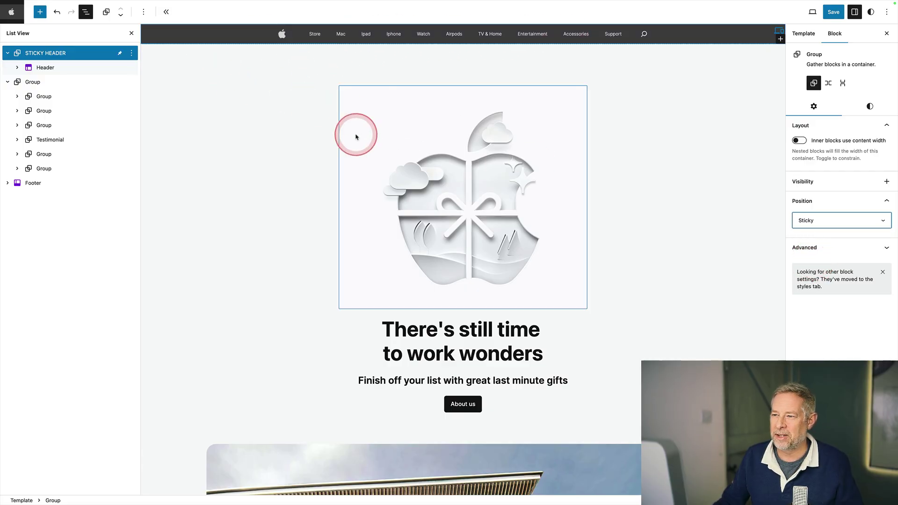
scroll(355, 135, down, 3)
scroll(355, 135, down, 3)
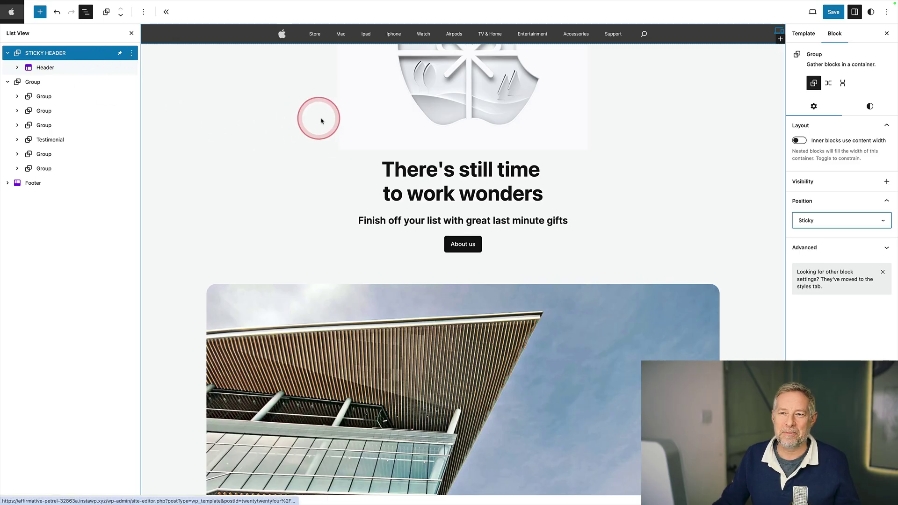
scroll(324, 123, up, 5)
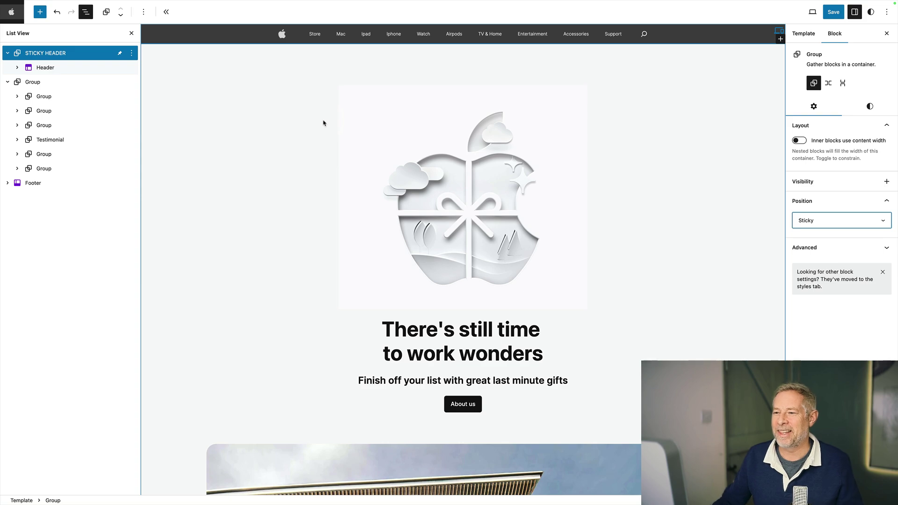
scroll(323, 123, down, 8)
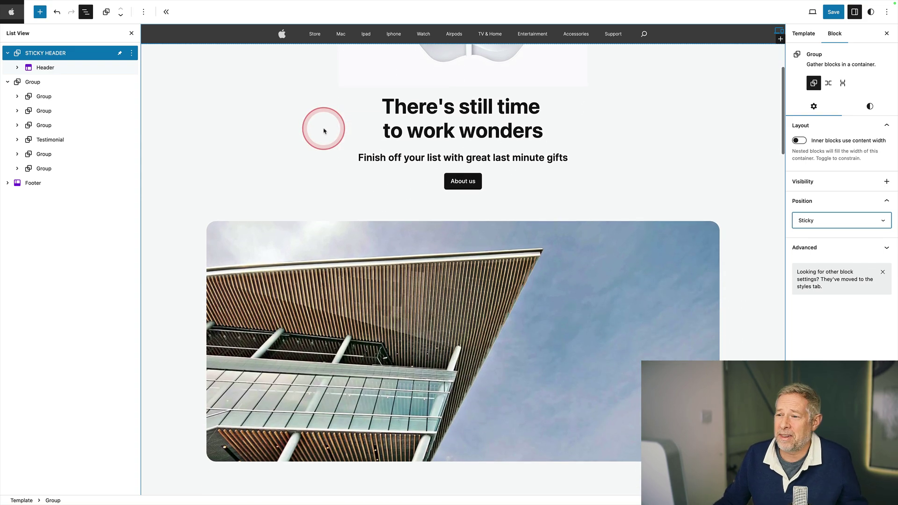
scroll(325, 131, up, 8)
scroll(324, 131, down, 8)
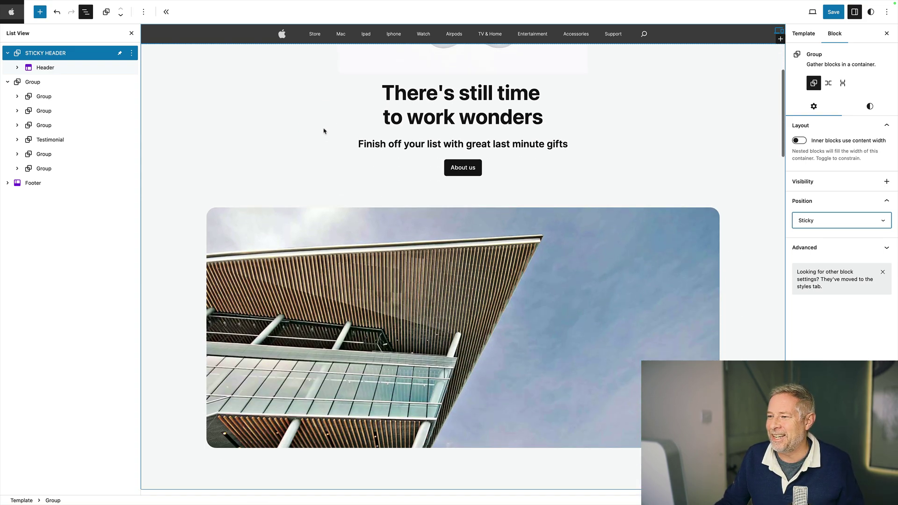
scroll(324, 131, down, 10)
scroll(324, 131, up, 18)
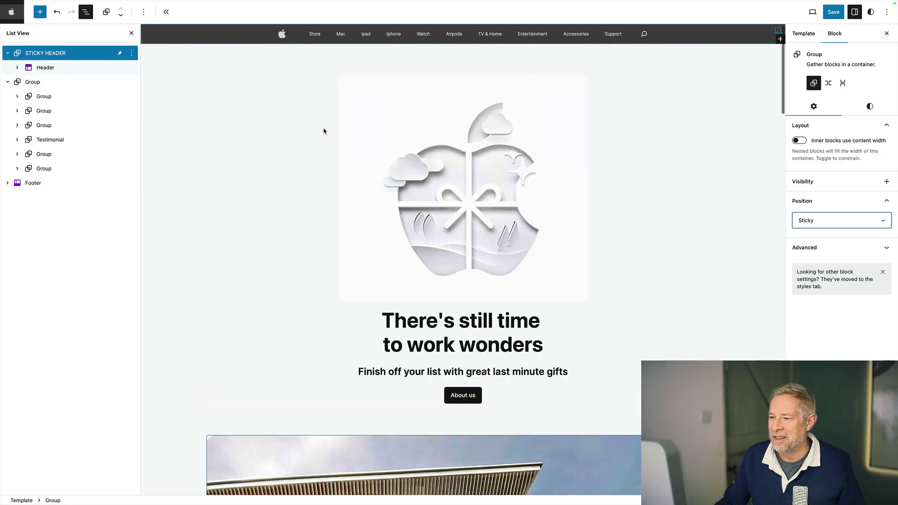
scroll(324, 131, up, 1)
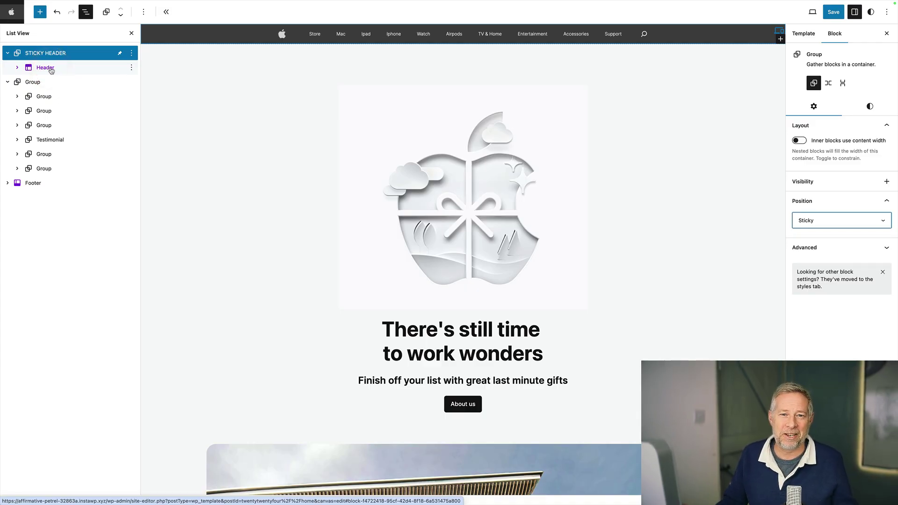
View the live site and scroll down to confirm the header stays pinned at the top
click(249, 202)
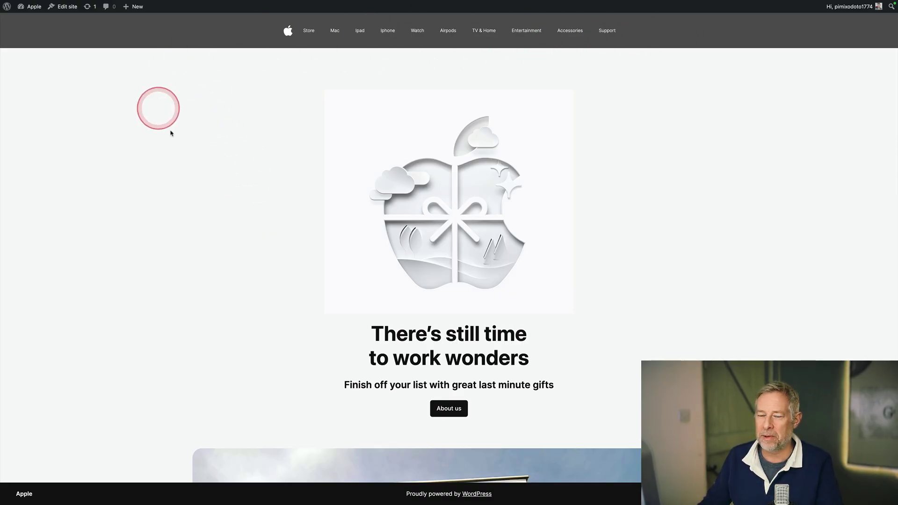
scroll(187, 167, down, 3)
scroll(186, 168, down, 3)
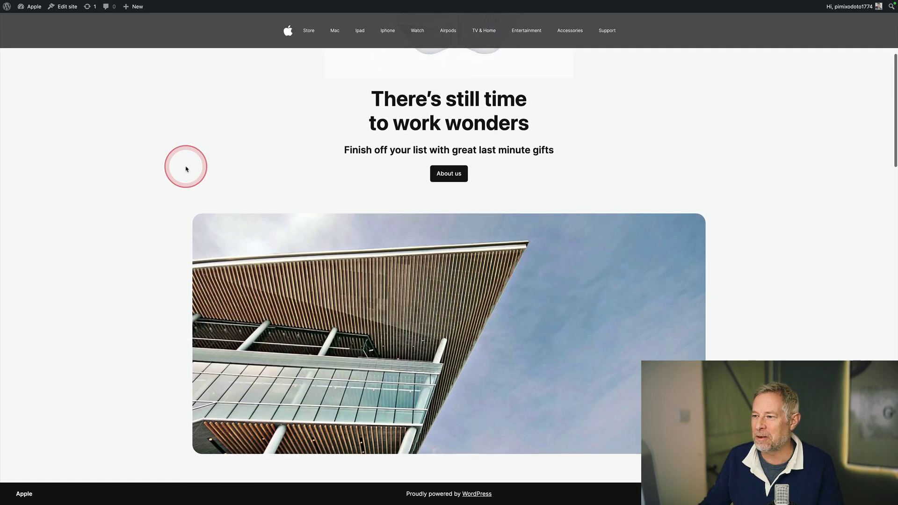
scroll(187, 164, down, 3)
scroll(188, 160, down, 1)
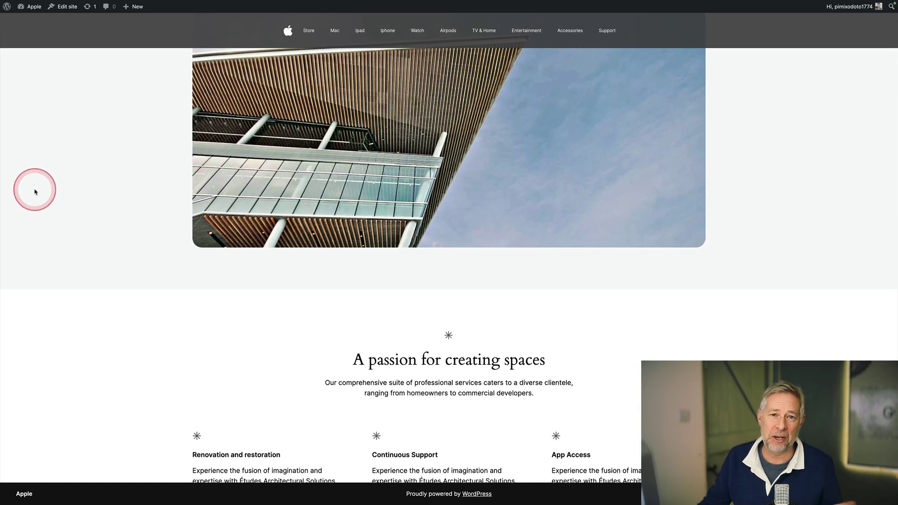
scroll(35, 192, down, 1)
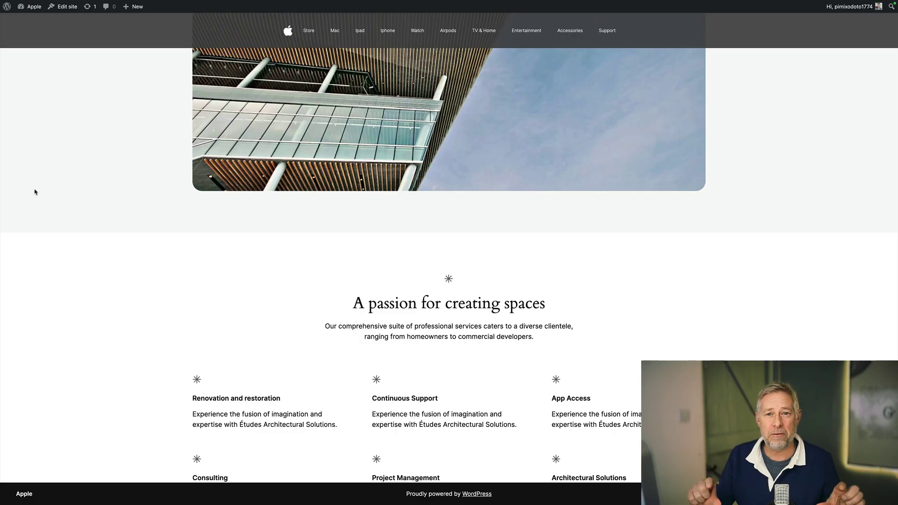
Give the header group a slightly transparent dark grey background, #444445E8
click(210, 147)
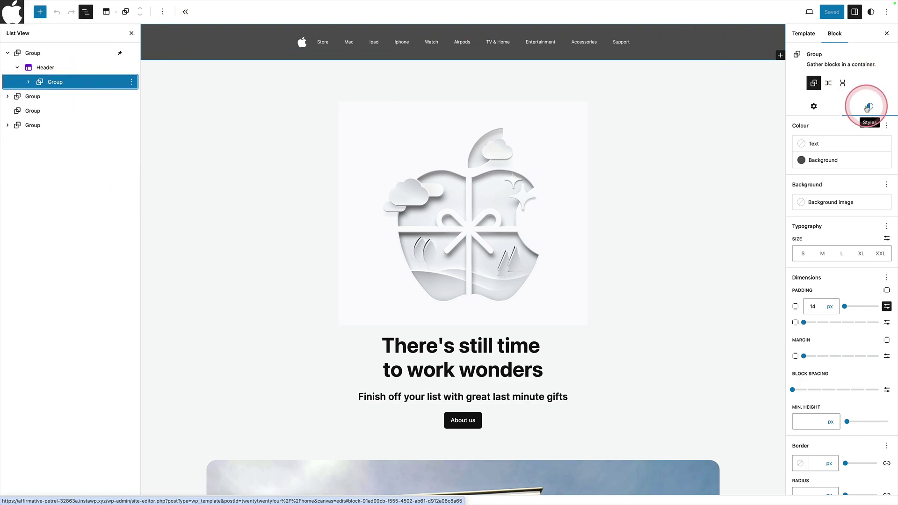
click(834, 161)
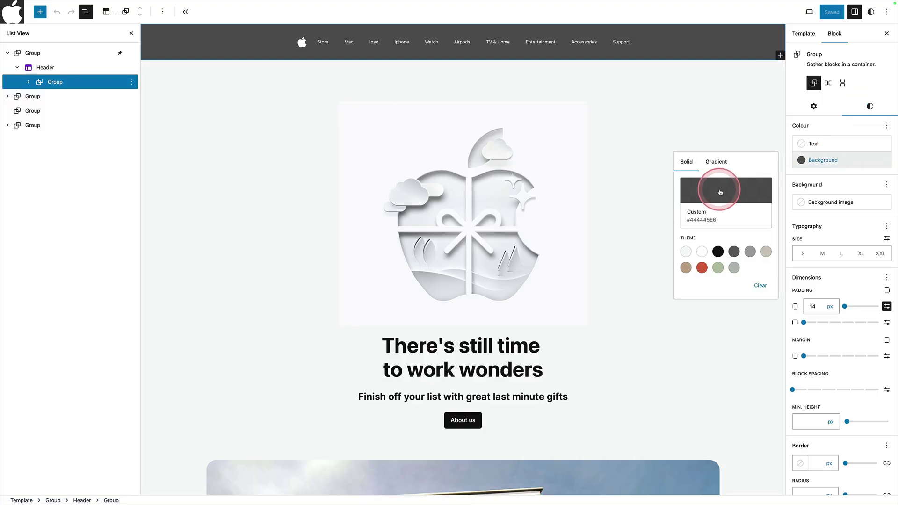
click(719, 193)
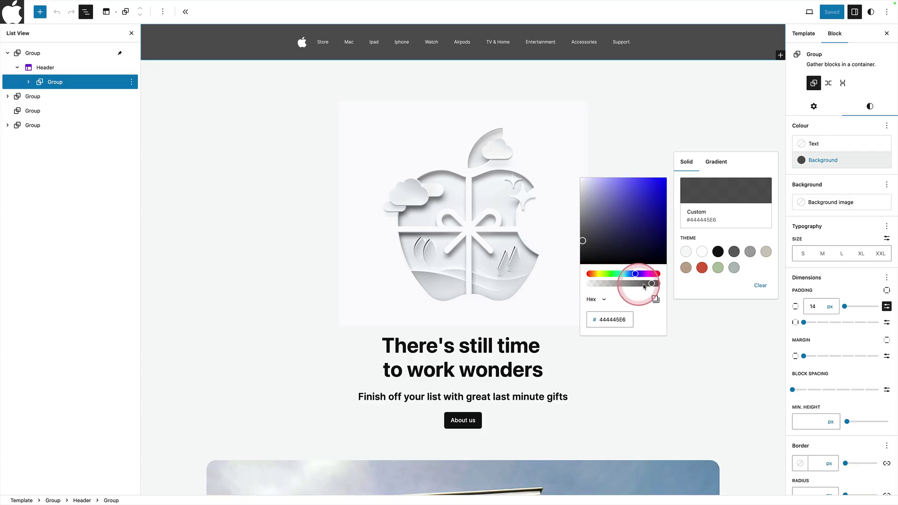
drag(651, 284, 612, 284)
click(262, 221)
scroll(262, 220, down, 5)
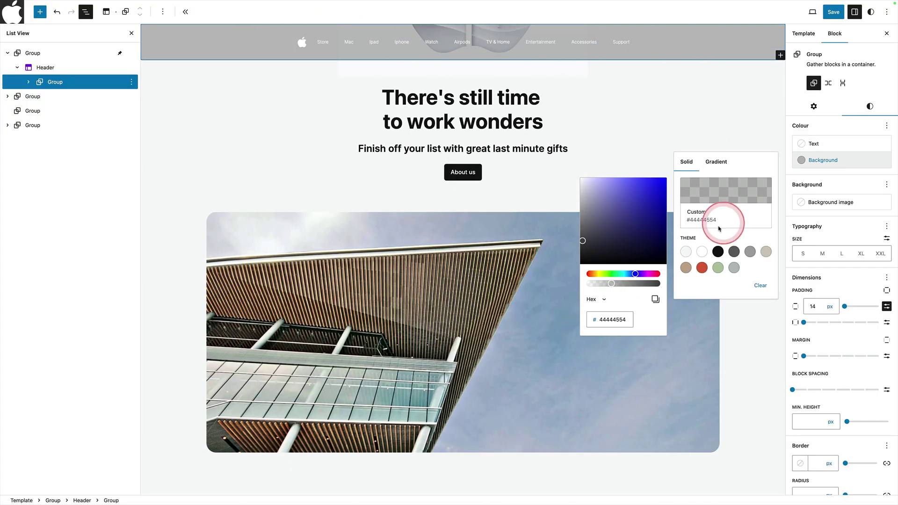
click(634, 284)
drag(632, 283, 649, 284)
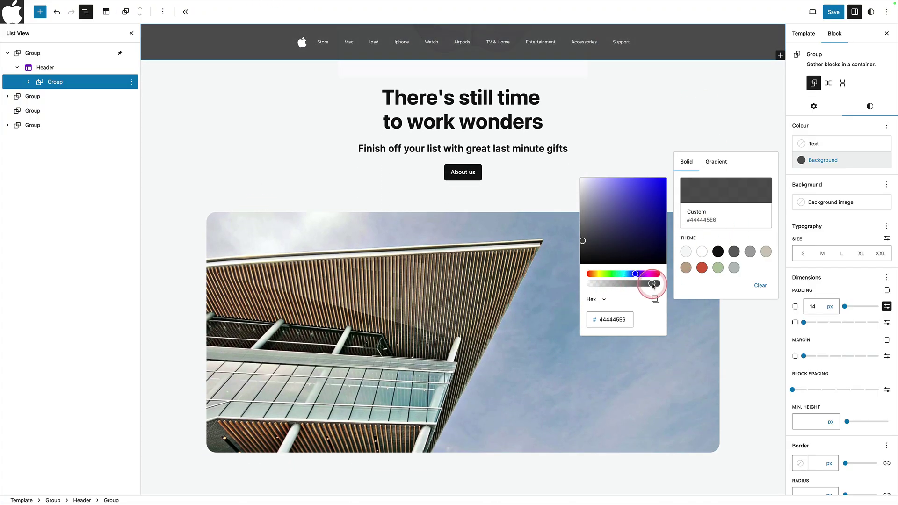
scroll(391, 213, down, 4)
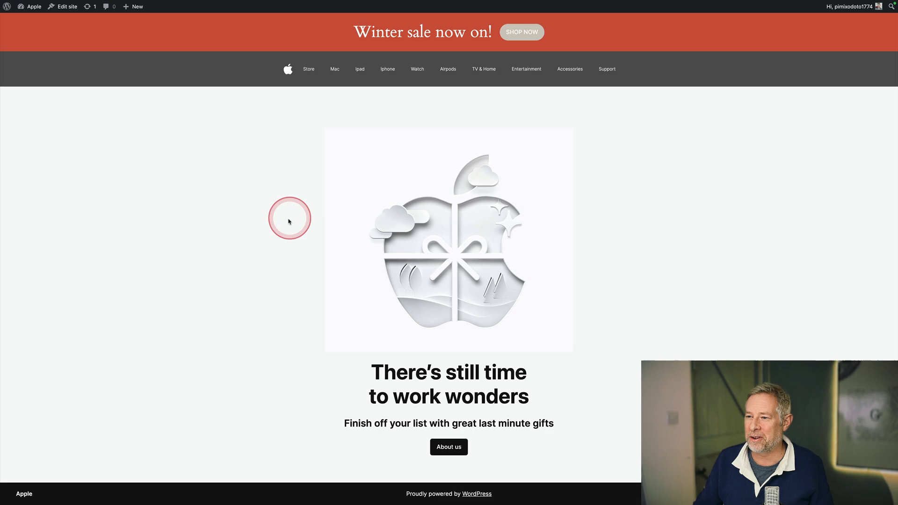
Scroll the live page down and back up to check the sticky header
scroll(289, 221, down, 2)
scroll(290, 221, down, 8)
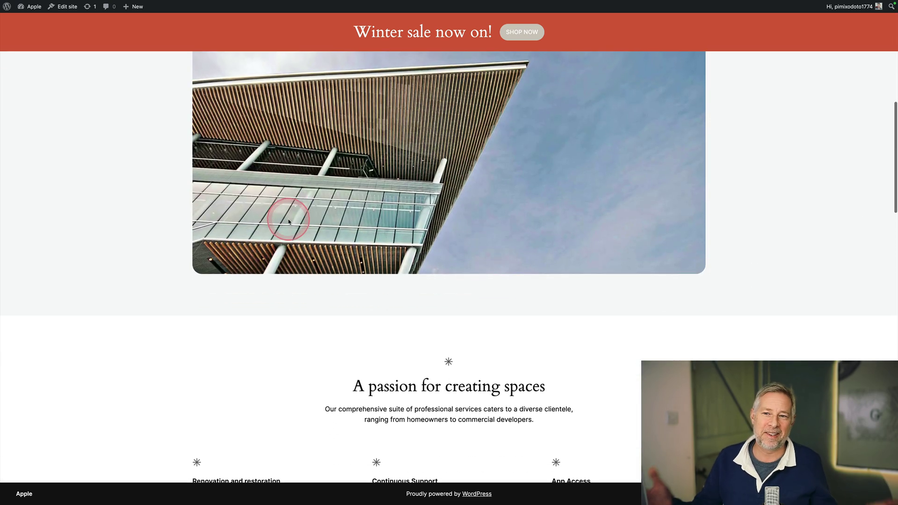
scroll(289, 221, up, 9)
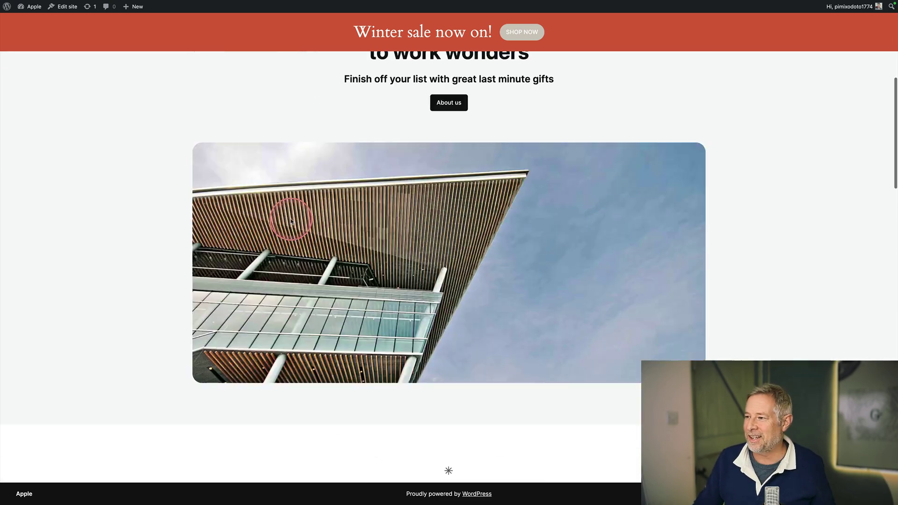
scroll(291, 221, up, 1)
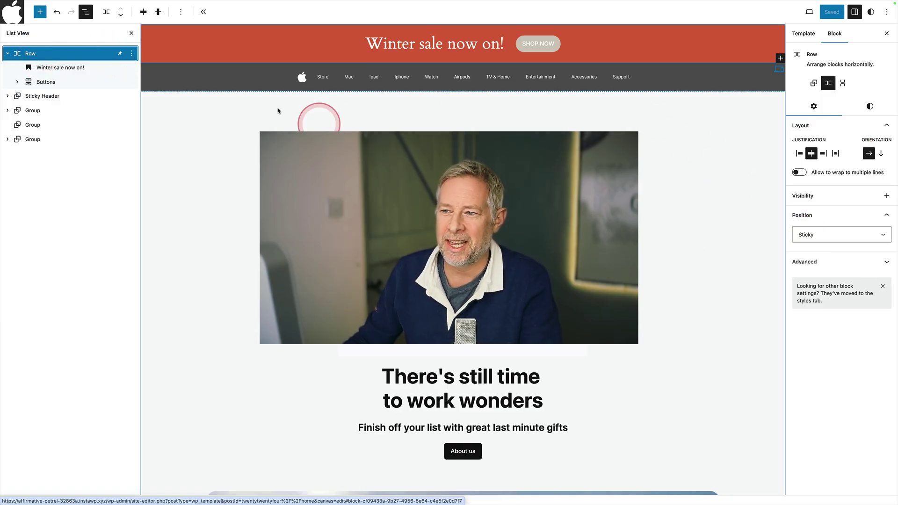
click(55, 71)
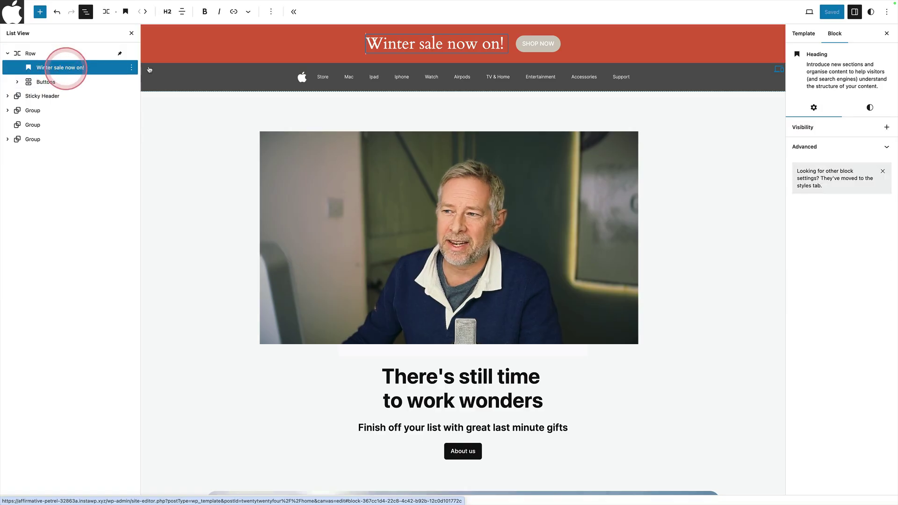
click(65, 83)
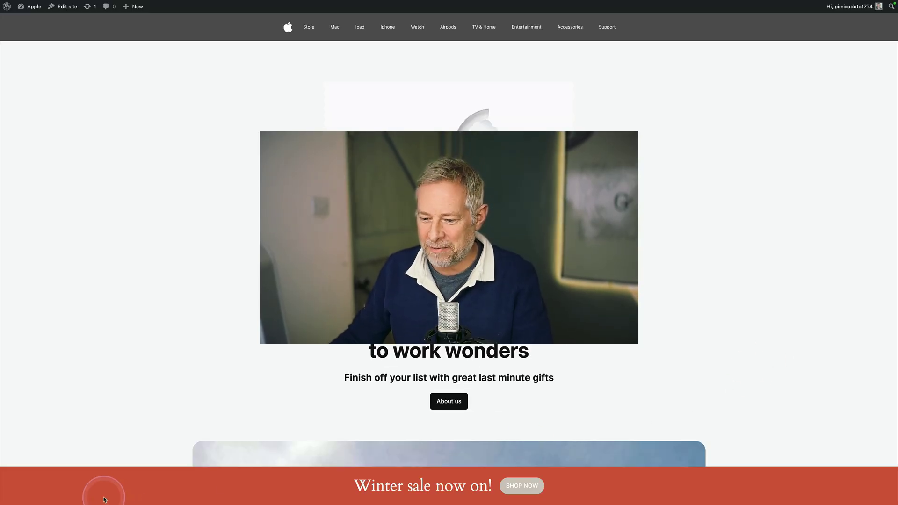
Scroll down the live homepage to check where the Winter sale banner sits
scroll(566, 492, down, 5)
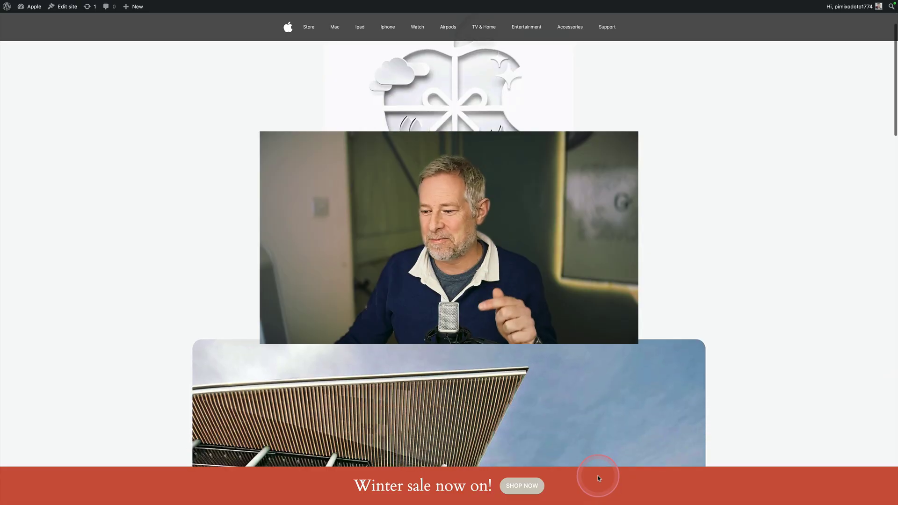
scroll(599, 478, down, 10)
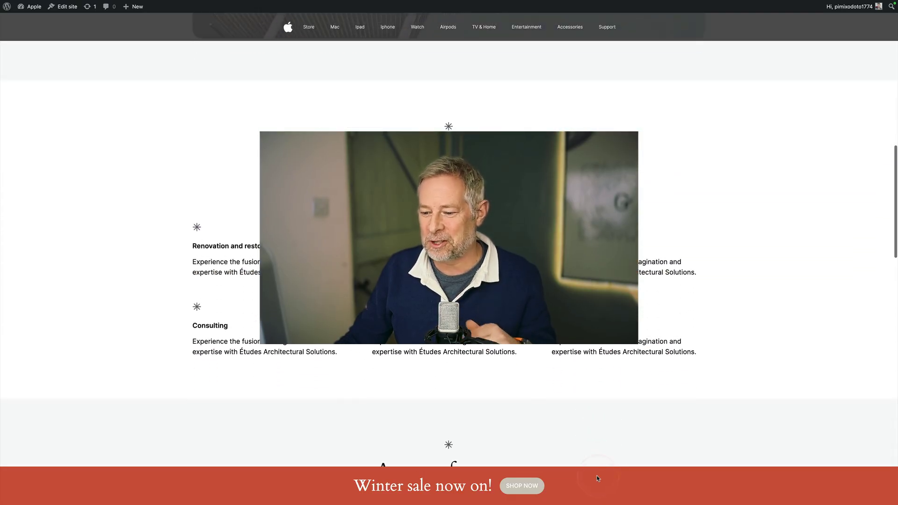
scroll(633, 486, down, 6)
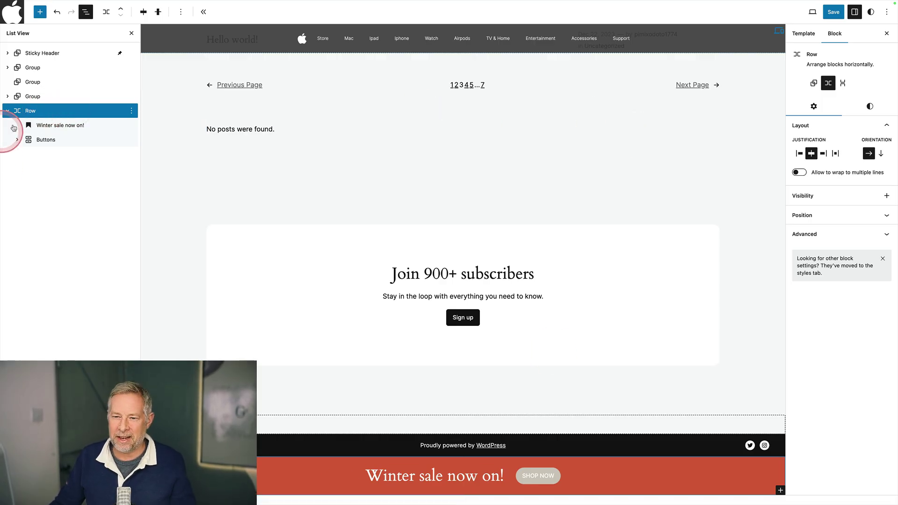
Select the Winter sale banner row and highlight its 'bottom-menu' class under Advanced settings
click(33, 126)
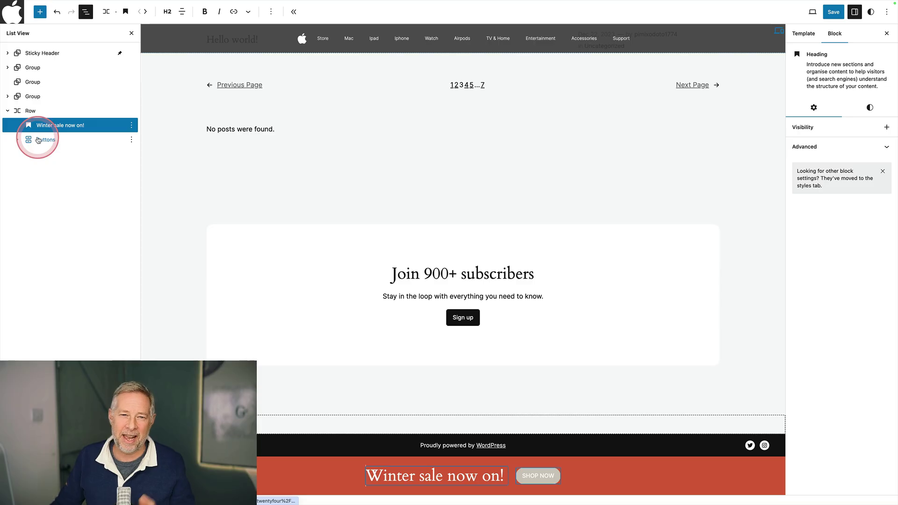
click(38, 140)
click(40, 114)
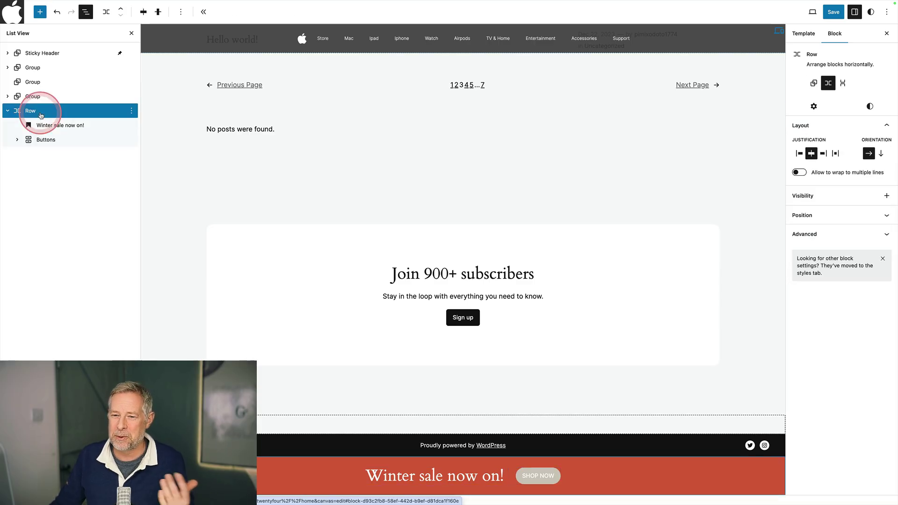
click(815, 239)
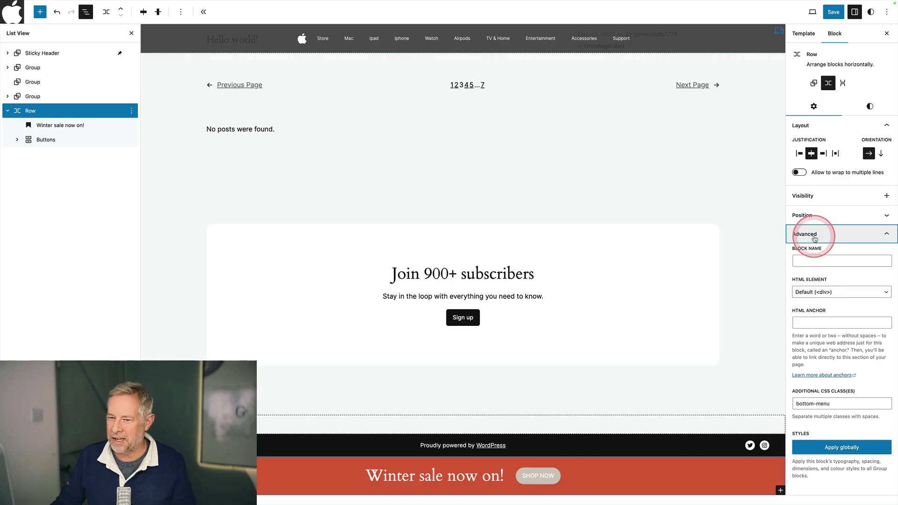
click(71, 116)
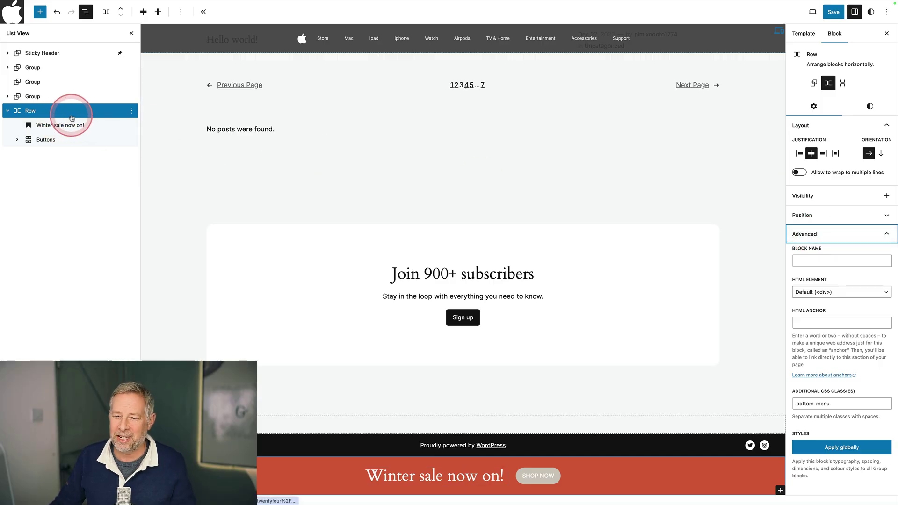
scroll(883, 394, down, 1)
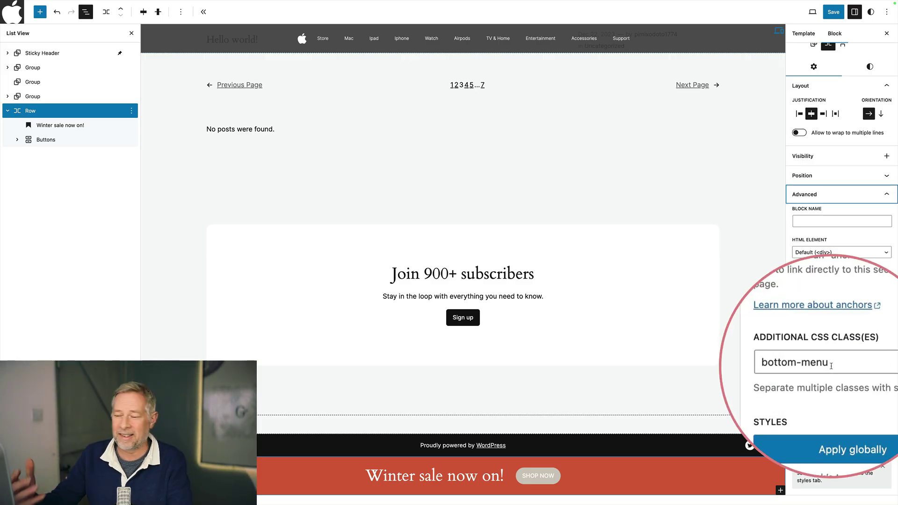
drag(827, 366, 773, 367)
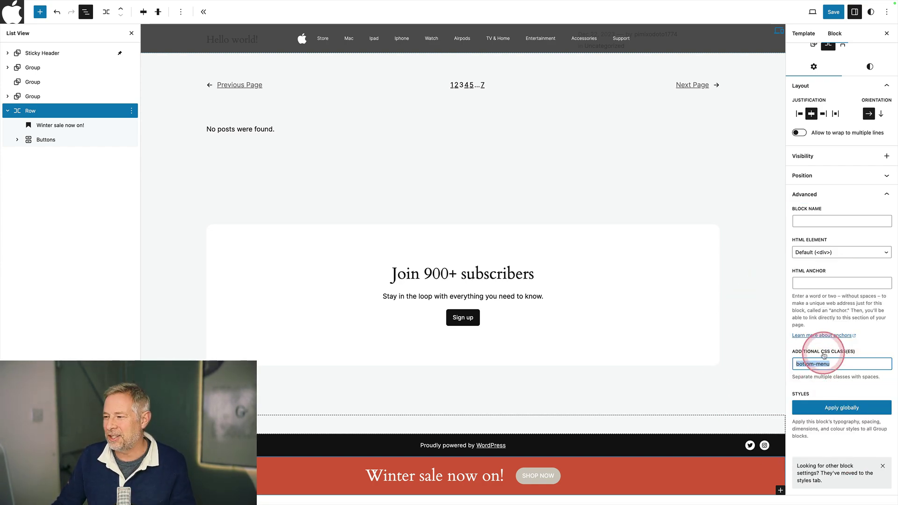
Review the .bottom-menu rule in Additional CSS (fixed, bottom 0, width 100%, z-index 100) and start saving
scroll(825, 357, up, 1)
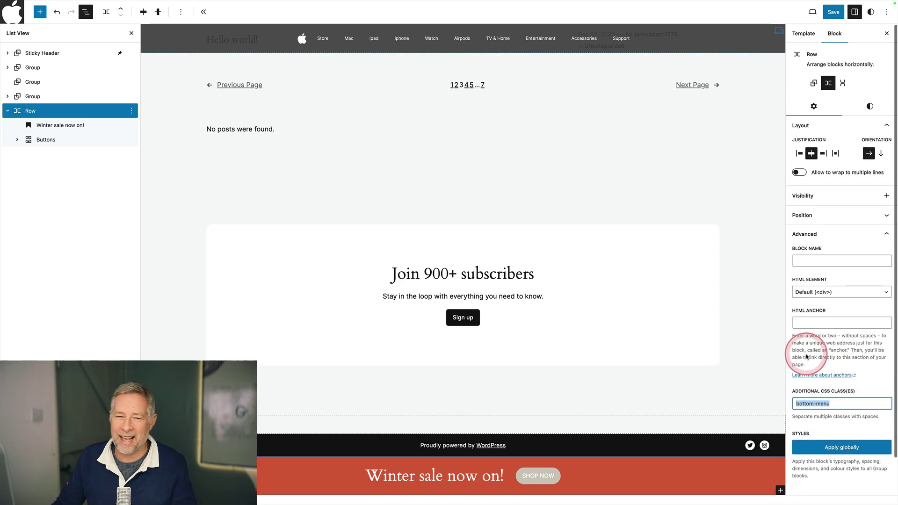
click(871, 14)
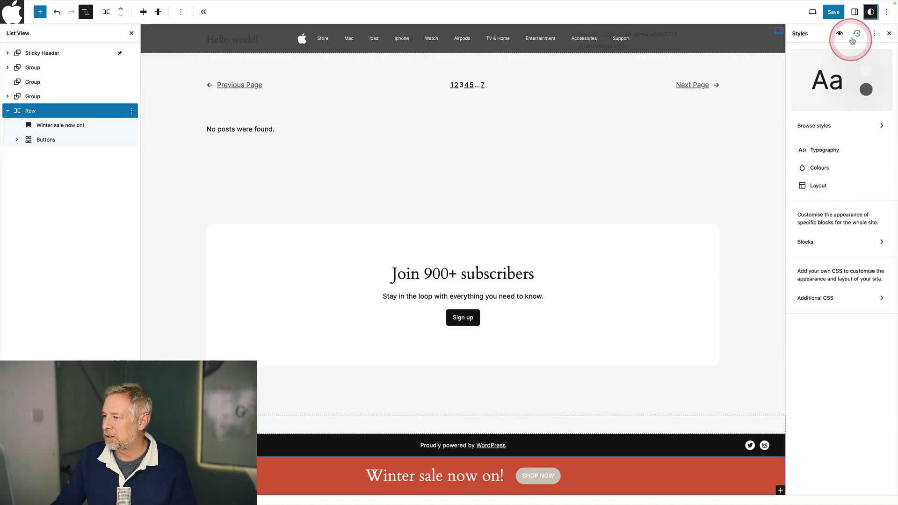
click(873, 34)
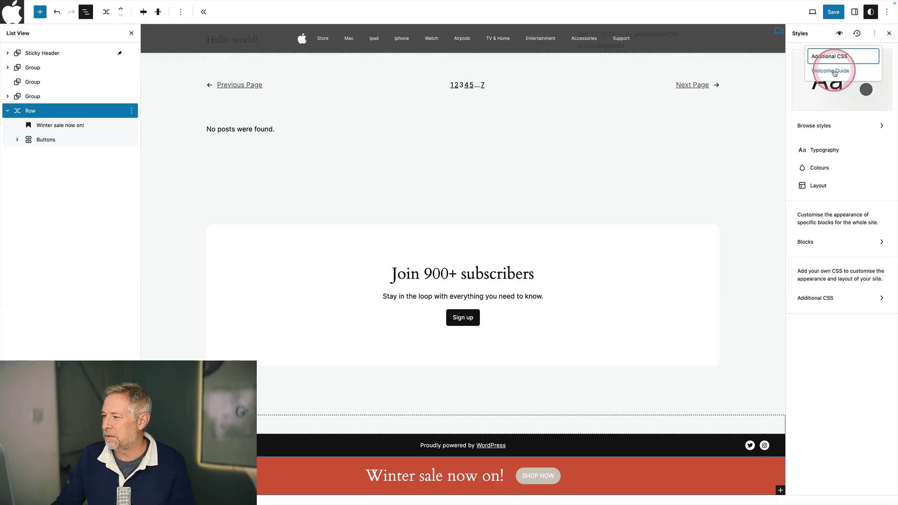
click(835, 57)
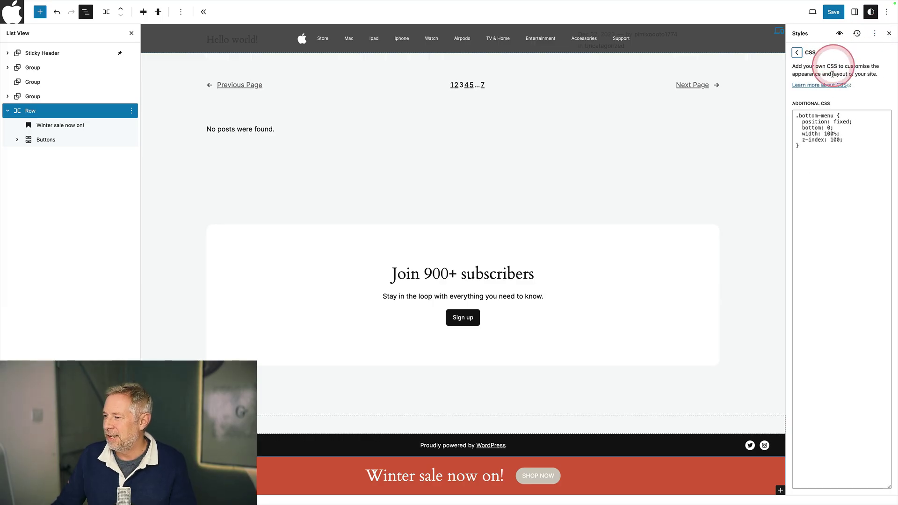
click(820, 127)
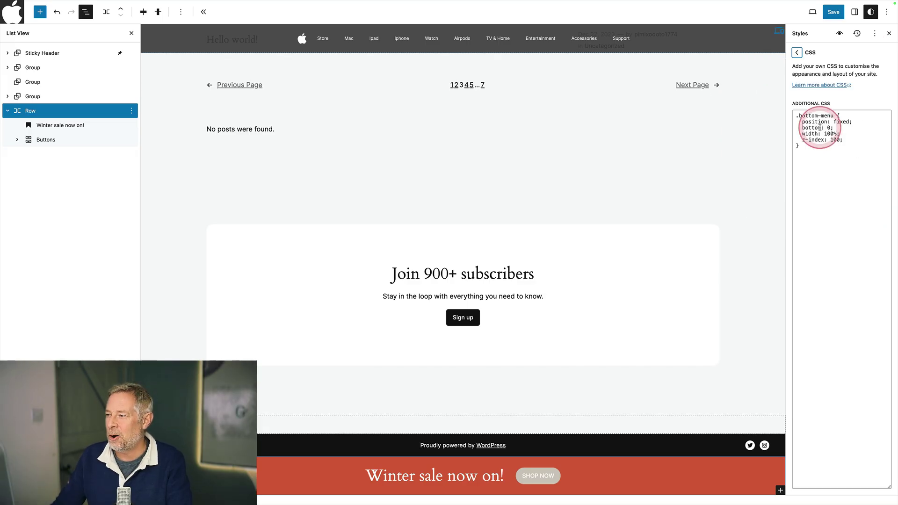
click(825, 19)
Confirm the save and scroll the page to check the banner stays fixed at the bottom
click(828, 14)
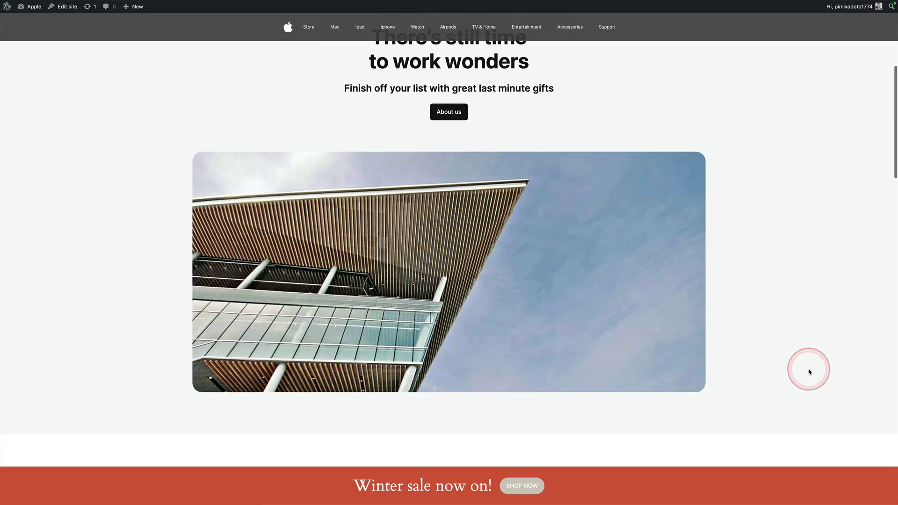
scroll(809, 372, down, 2)
scroll(810, 372, down, 5)
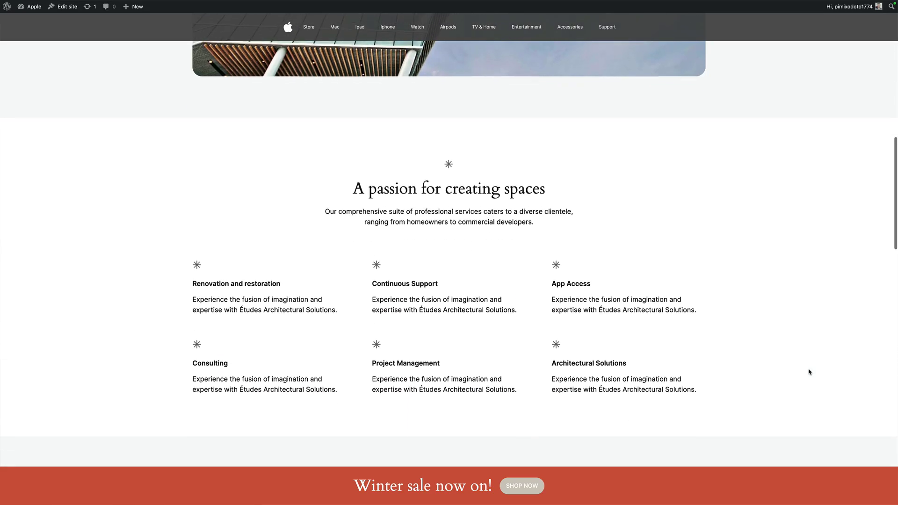